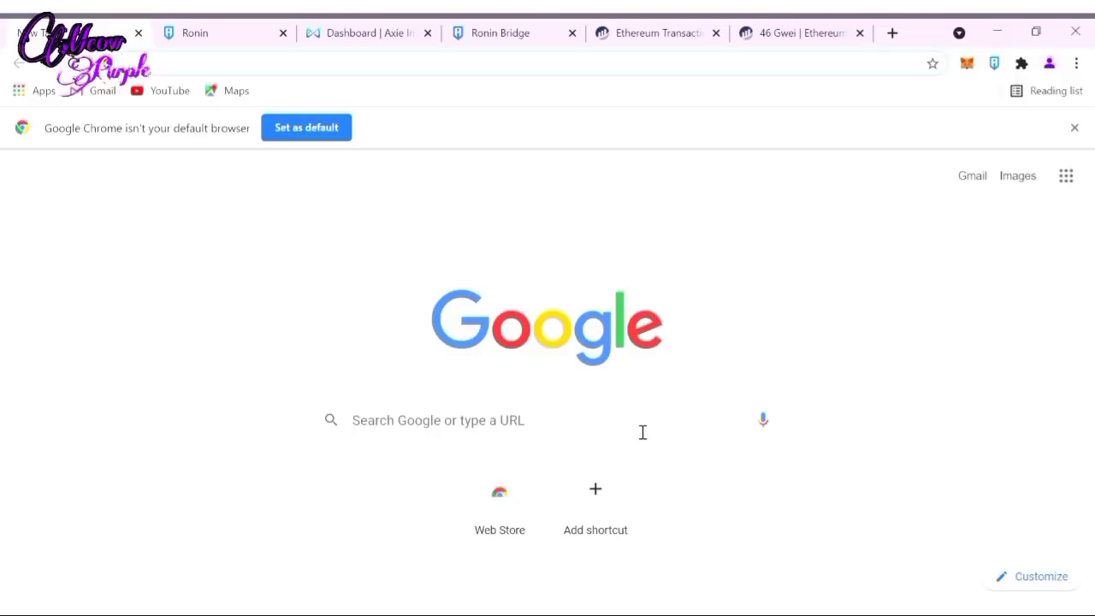
# Step: Check the claimable Smooth Love Potion on the Axie Infinity marketplace and the token balances in the account's inventory
pyautogui.click(383, 34)
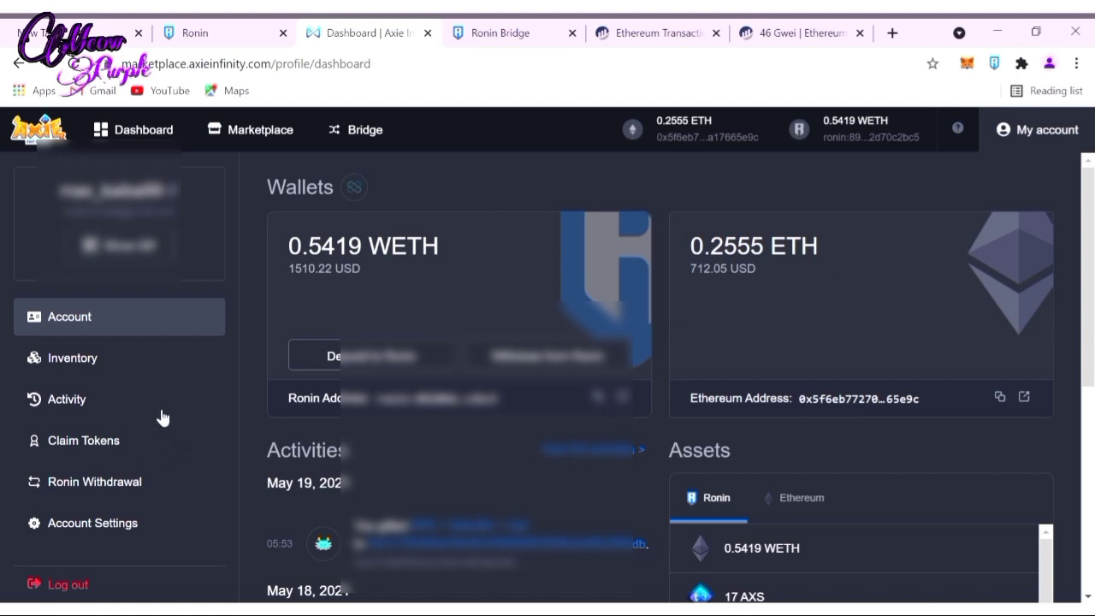
pyautogui.click(52, 445)
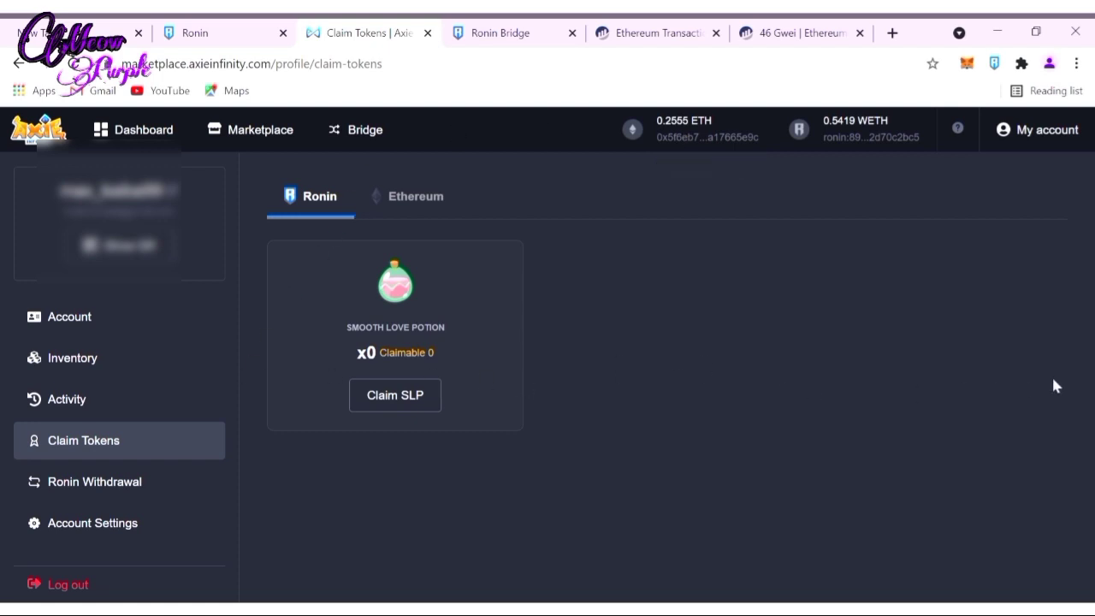
pyautogui.click(72, 360)
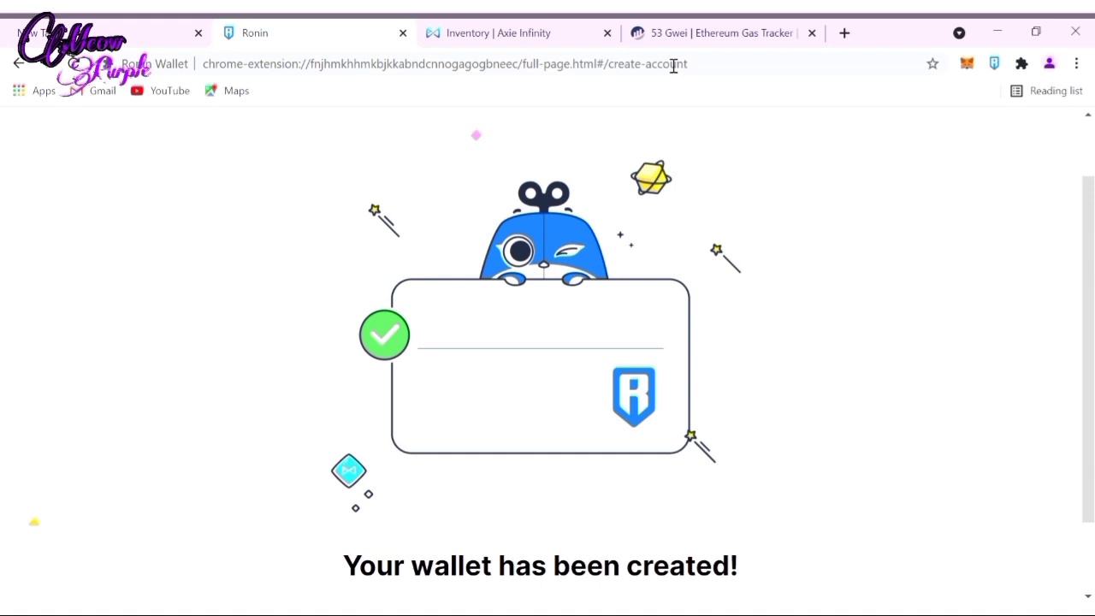
pyautogui.click(454, 41)
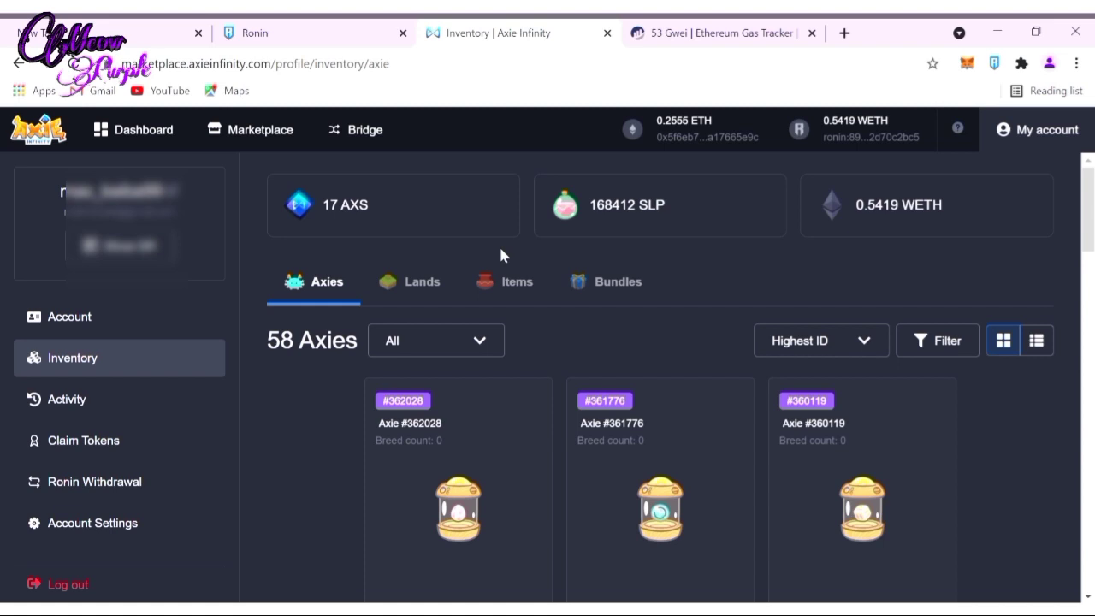
# Step: Open Ronin Bridge from the Axie marketplace and start a withdrawal from the Ronin Network to Ethereum
pyautogui.moveTo(499, 244); pyautogui.dragTo(488, 208)
pyautogui.click(495, 167)
pyautogui.click(374, 135)
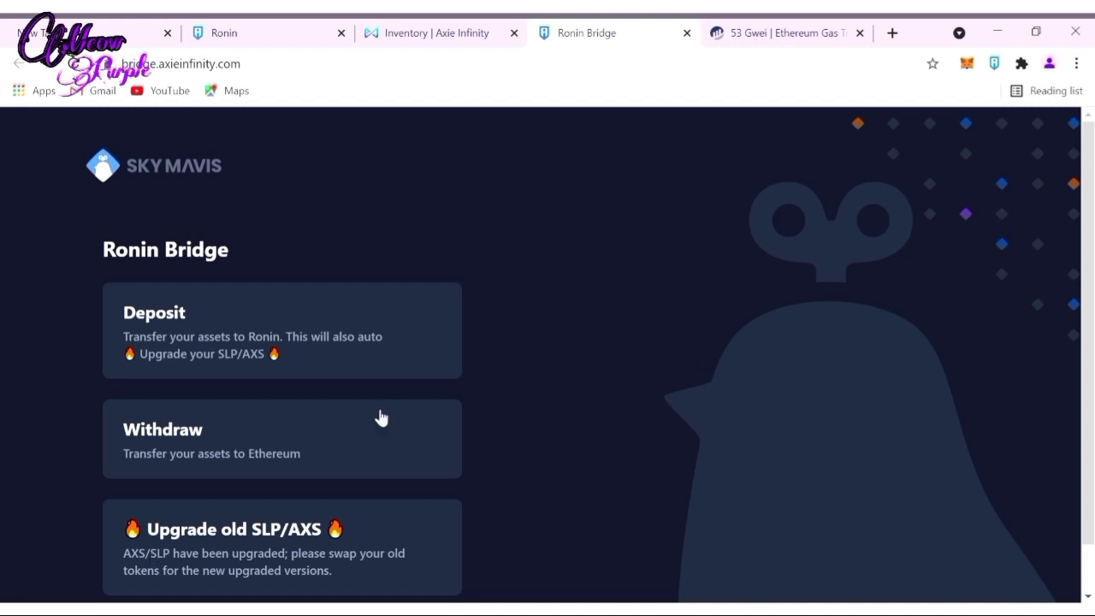
pyautogui.click(338, 436)
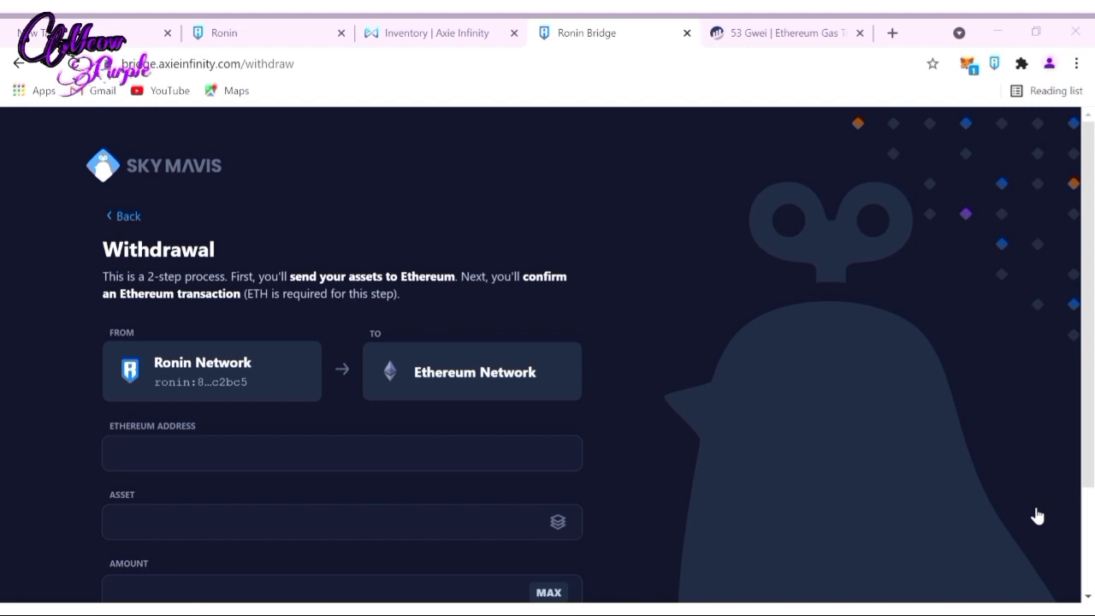
pyautogui.click(509, 261)
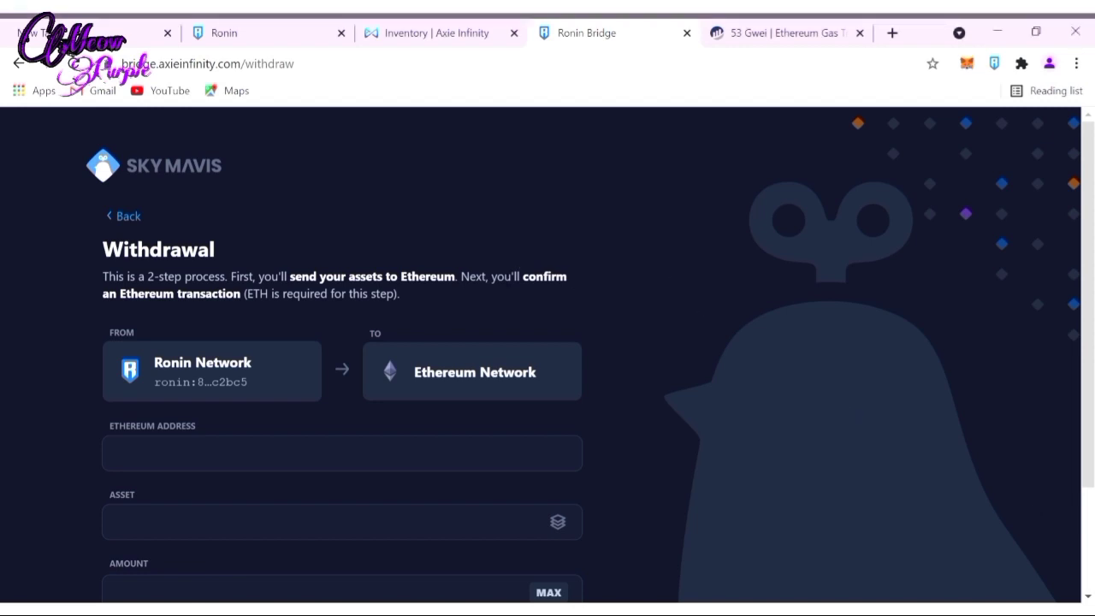
pyautogui.scroll(-2, 342, 385)
pyautogui.scroll(2, 342, 385)
# Step: Copy the wallet's Ethereum address from the Axie account dashboard and return to the Ronin Bridge withdrawal form
pyautogui.click(393, 33)
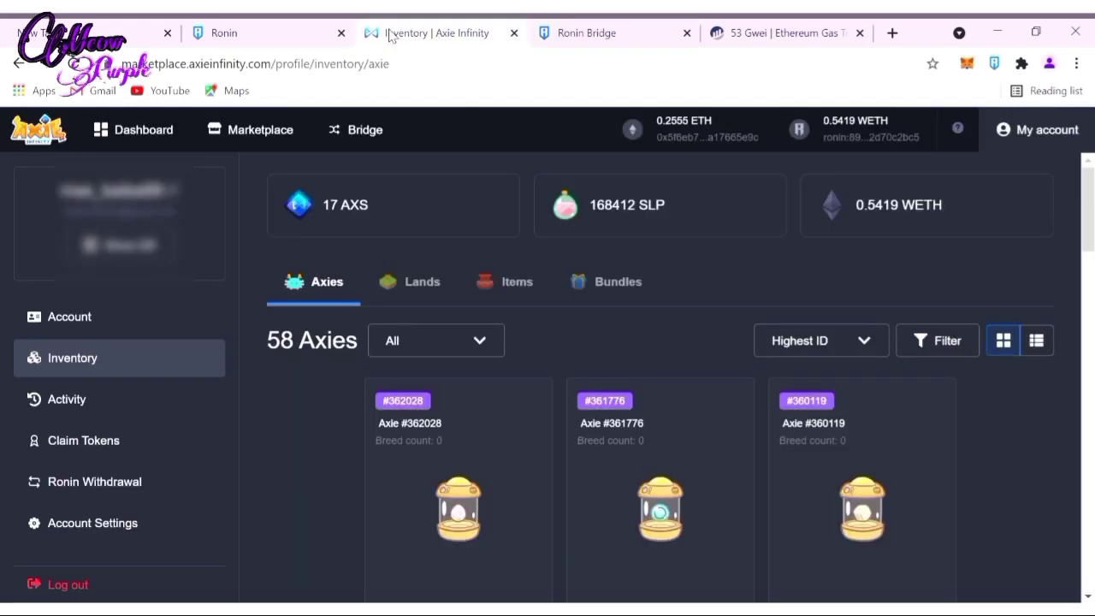
pyautogui.click(147, 314)
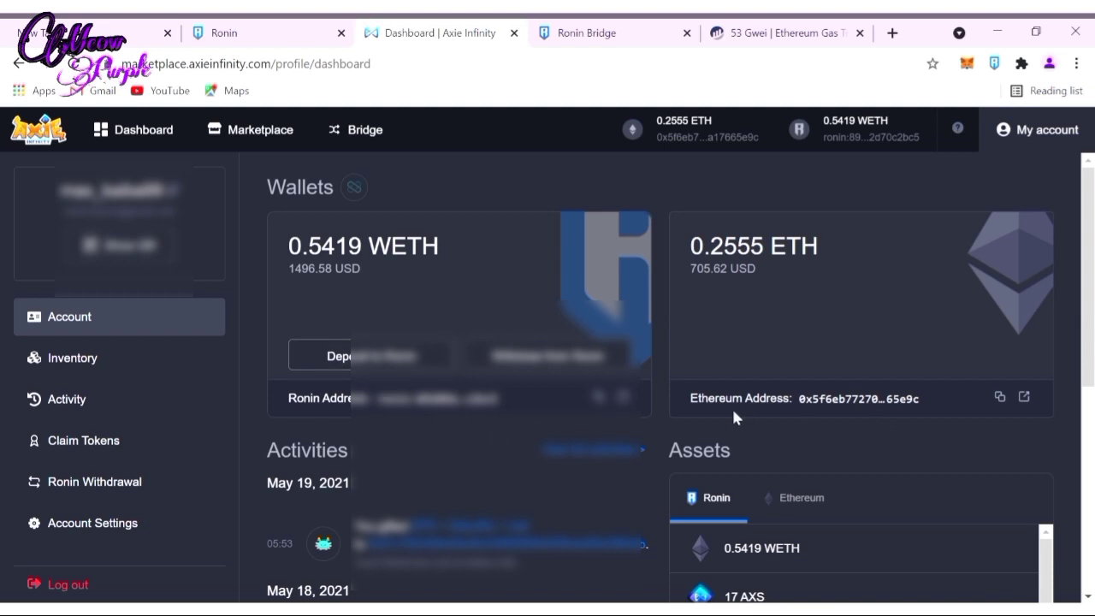
pyautogui.click(999, 397)
pyautogui.click(1003, 400)
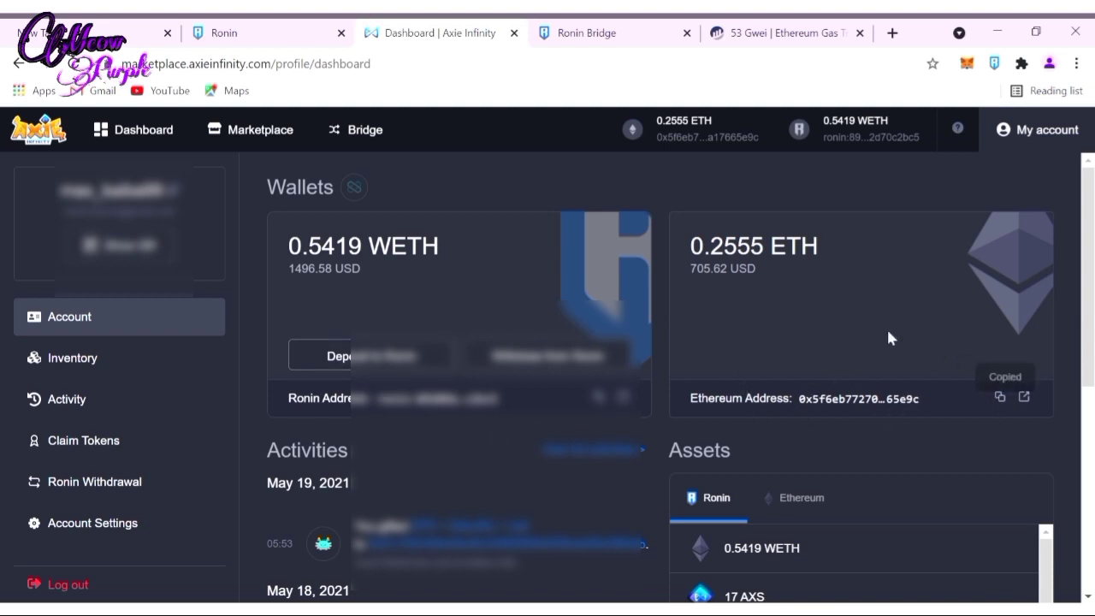
pyautogui.click(596, 28)
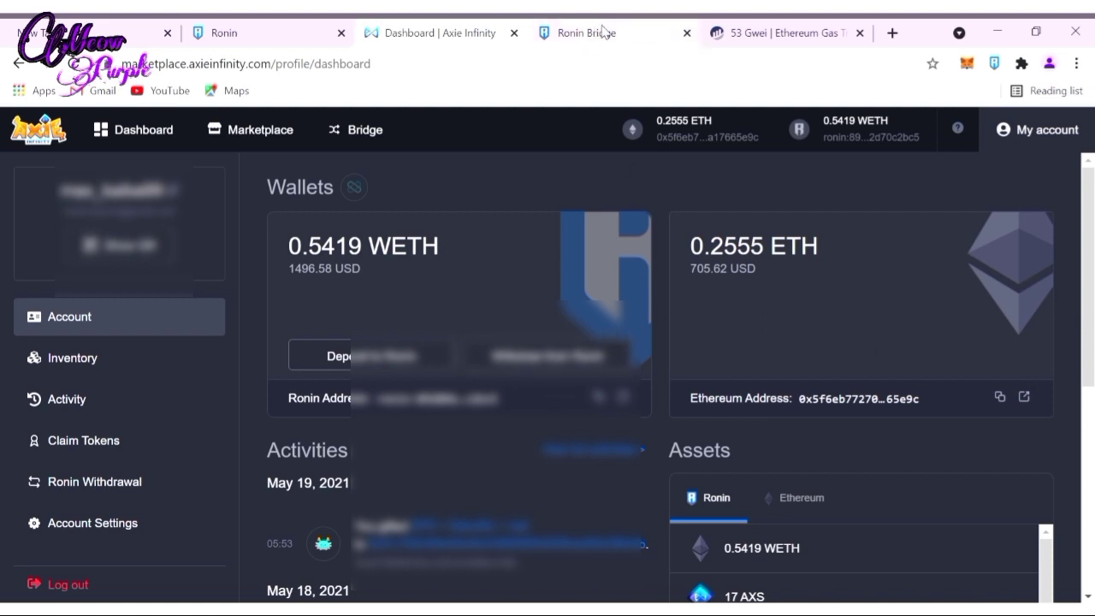
pyautogui.click(603, 32)
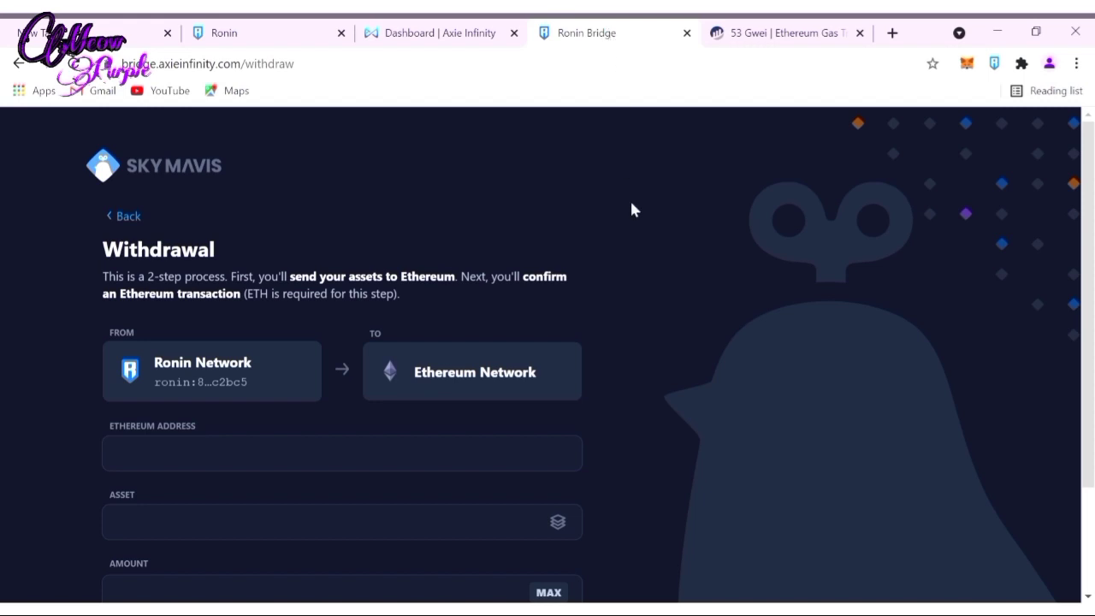
# Step: Reload the Etherscan Ethereum Gas Tracker and check the current gas prices
pyautogui.click(759, 34)
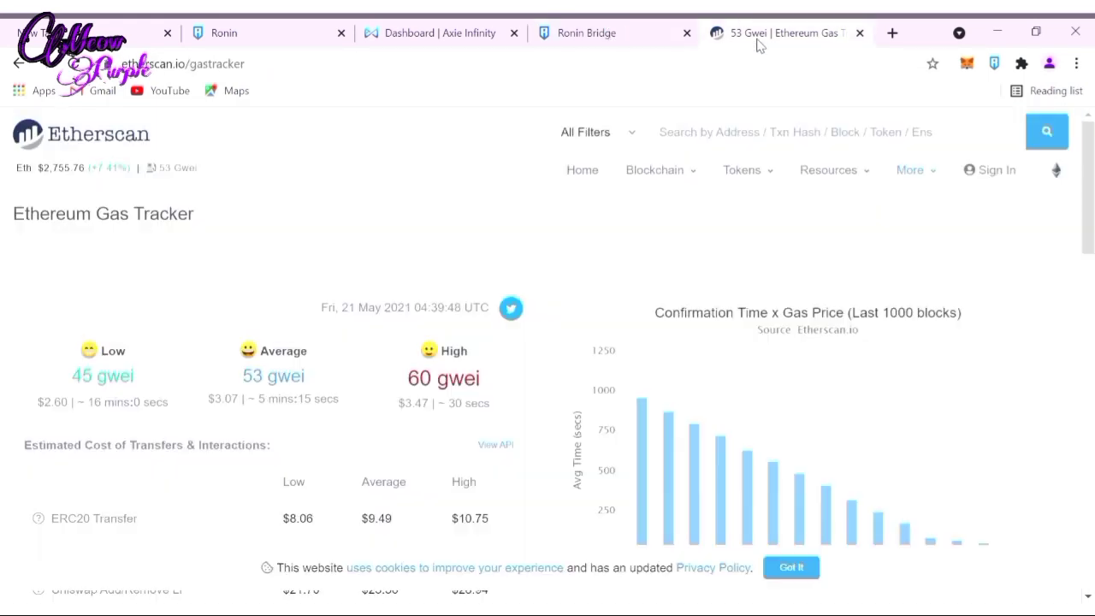
pyautogui.click(262, 68)
pyautogui.press('Return')
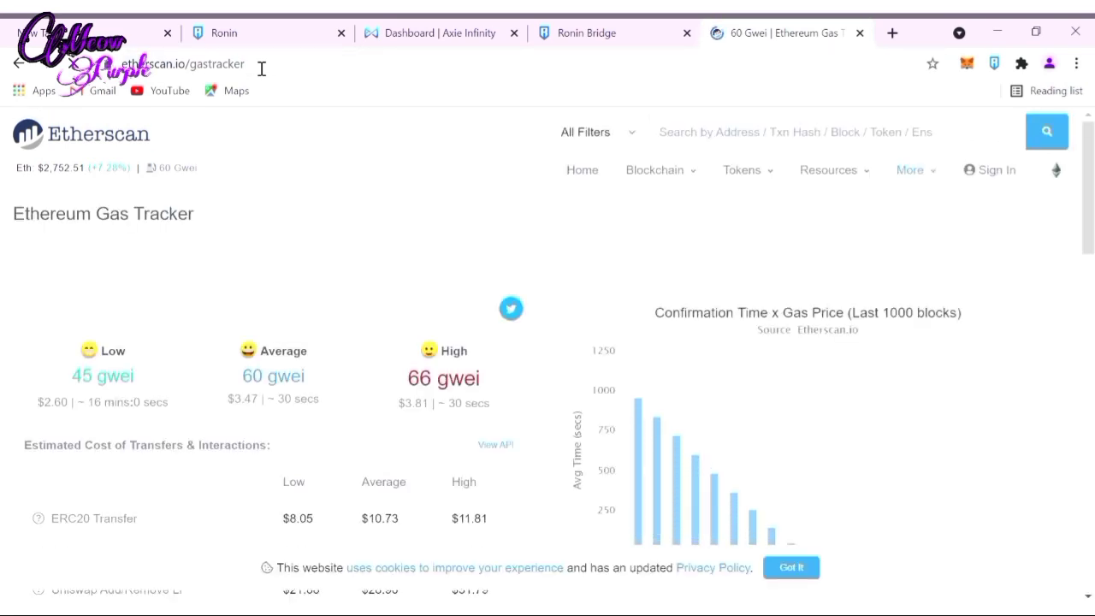
pyautogui.click(264, 72)
# Step: Fill in the Ronin Bridge withdrawal with the copied Ethereum address, SLP as the asset and the maximum amount of 168412
pyautogui.click(596, 26)
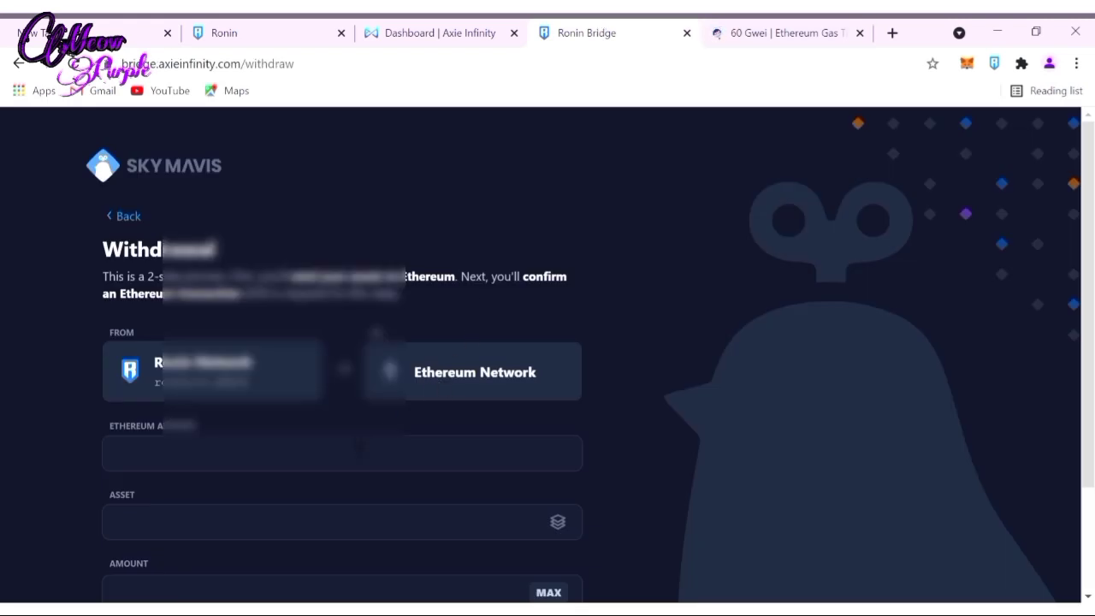
pyautogui.hotkey('ctrl', 'v')
pyautogui.scroll(-1, 636, 415)
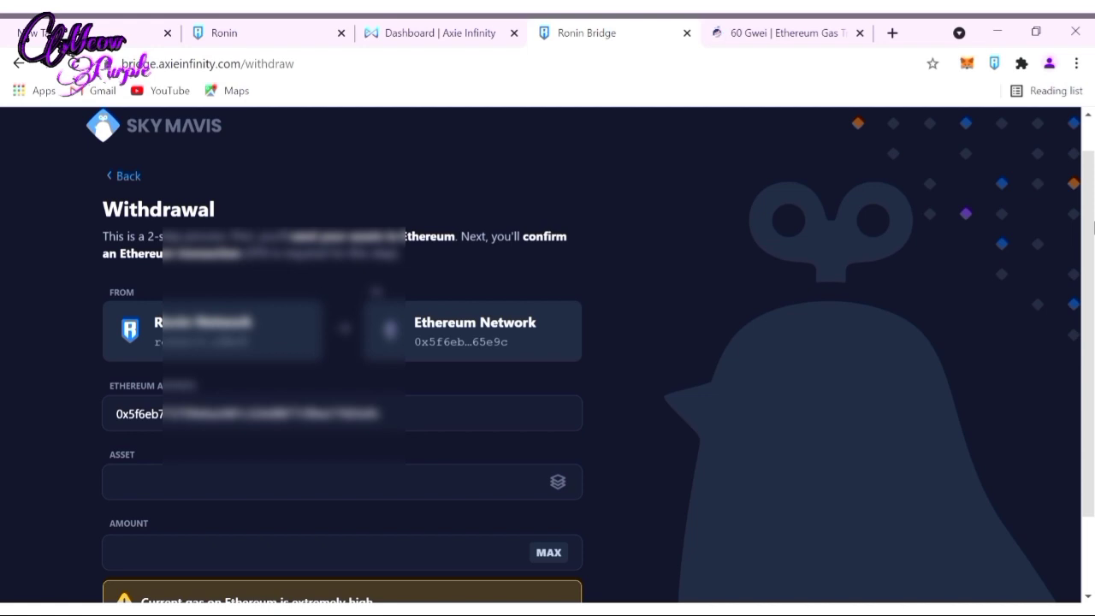
pyautogui.click(544, 484)
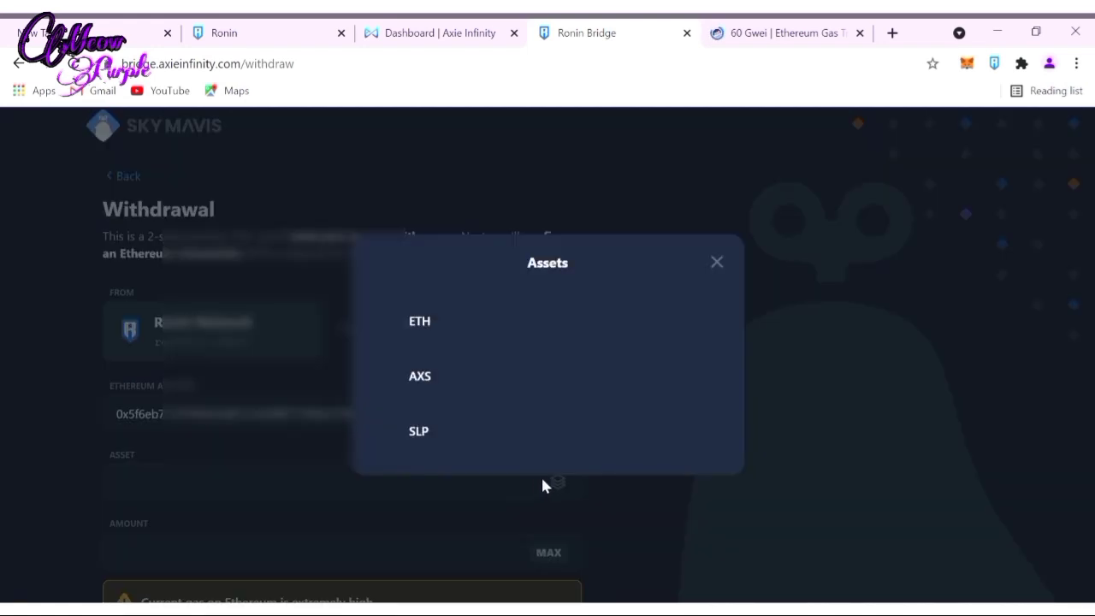
pyautogui.click(437, 443)
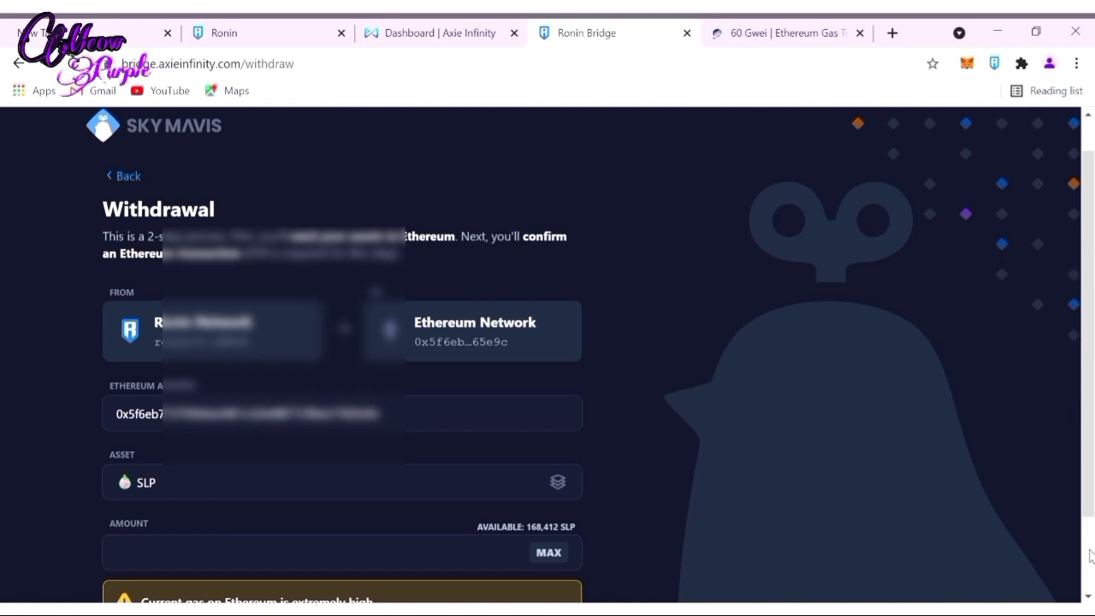
pyautogui.click(549, 553)
pyautogui.scroll(-1, 549, 554)
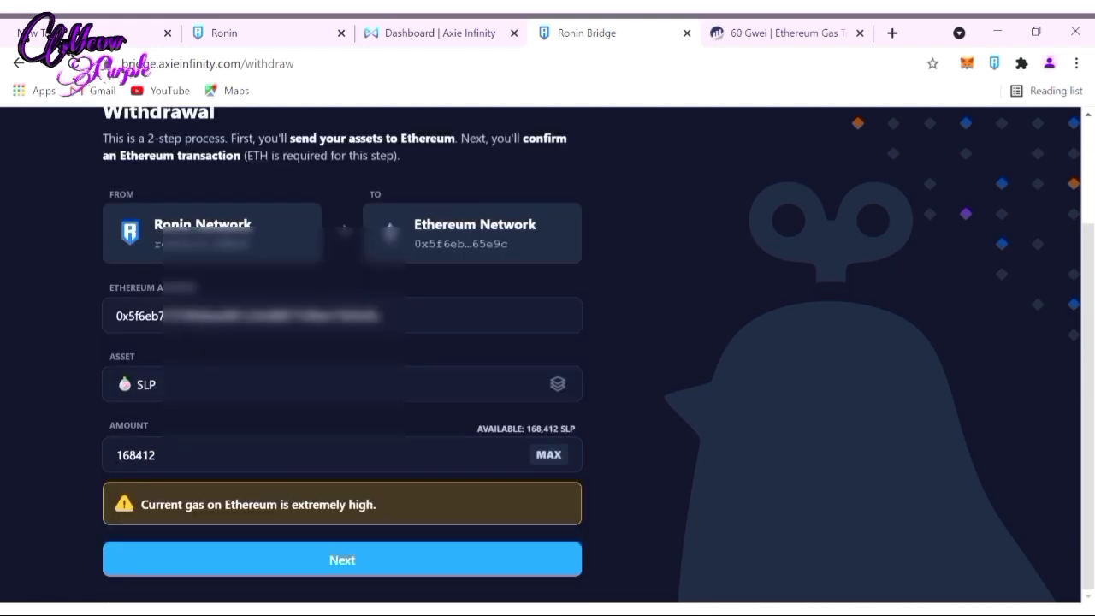
# Step: Check the ETH balance on the Axie dashboard against refreshed gas prices in the Etherscan gas tracker
pyautogui.click(373, 32)
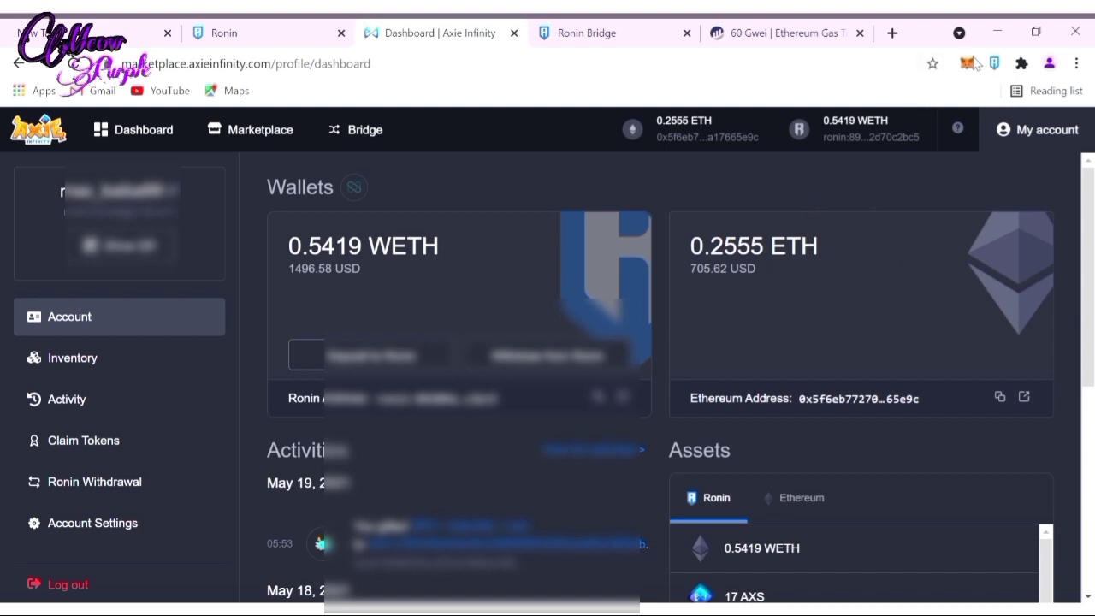
pyautogui.click(648, 43)
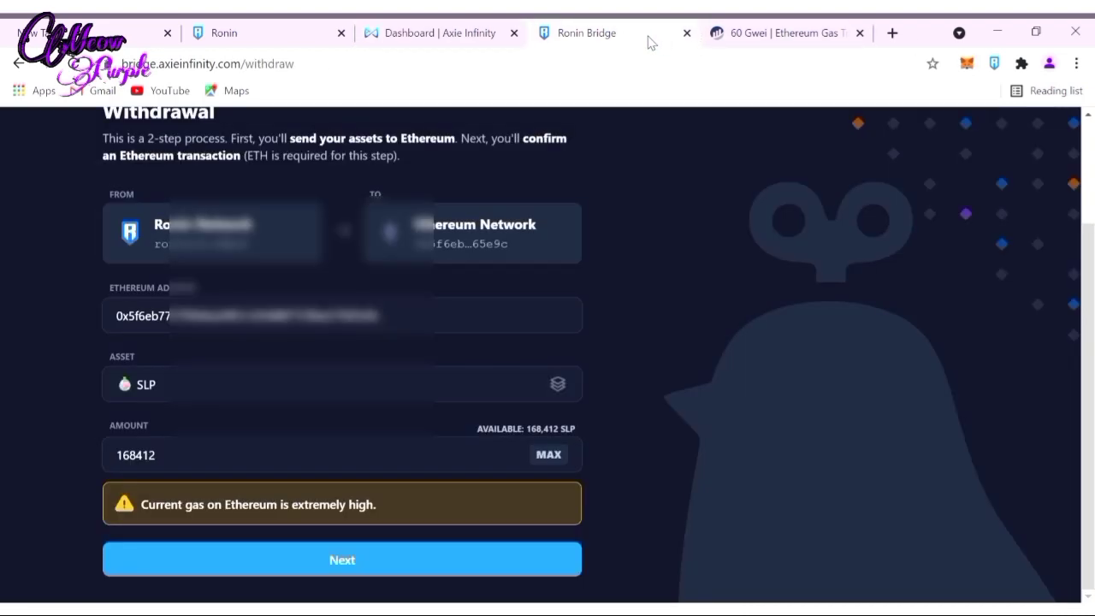
pyautogui.click(717, 29)
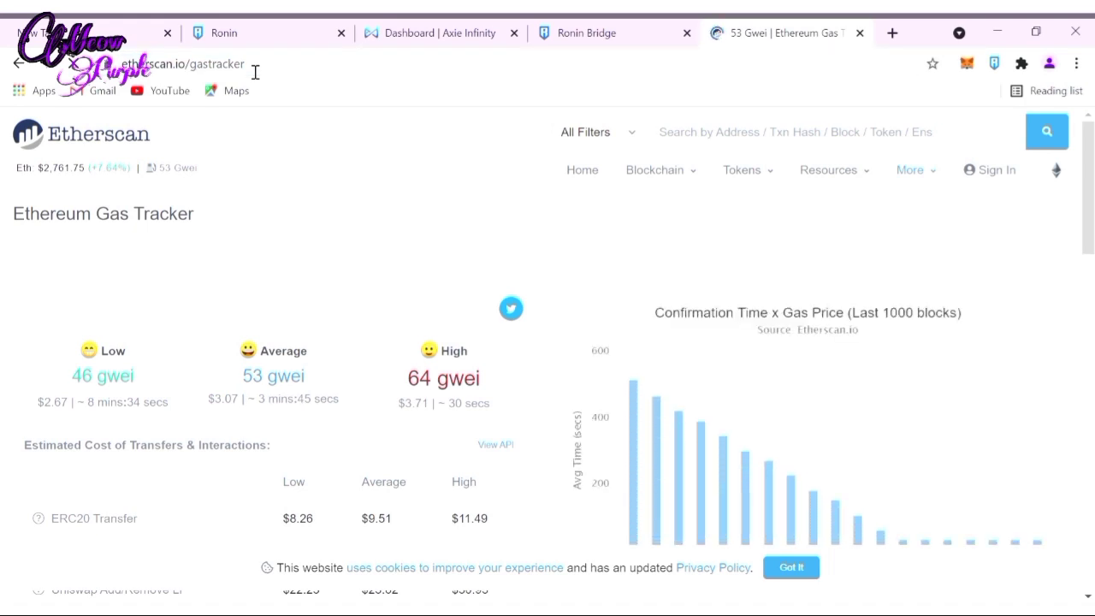
pyautogui.click(268, 77)
pyautogui.click(268, 76)
pyautogui.click(317, 73)
pyautogui.hotkey('ctrl', 'a')
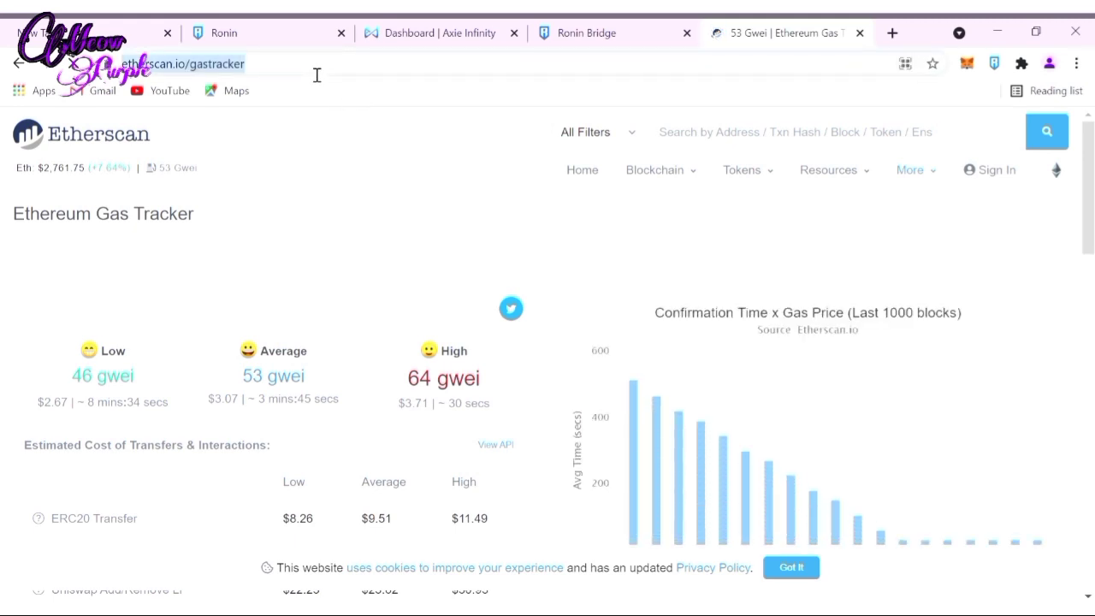
pyautogui.click(316, 76)
pyautogui.press('Return')
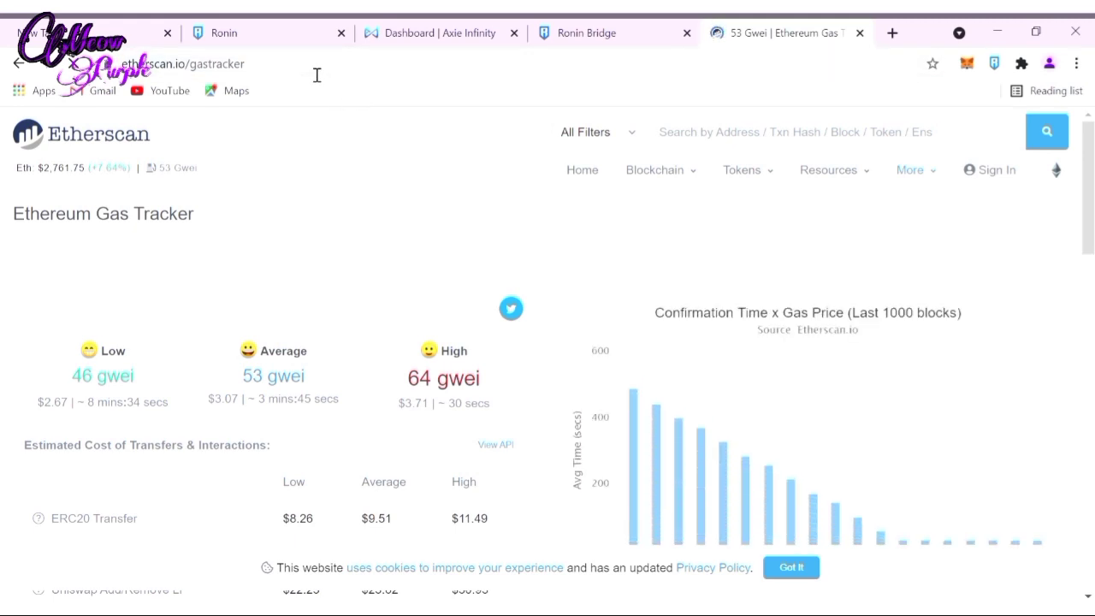
# Step: Submit the 168412 SLP withdrawal on Ronin Bridge, accept the fee warning and confirm the transaction in the Ronin wallet
pyautogui.click(589, 31)
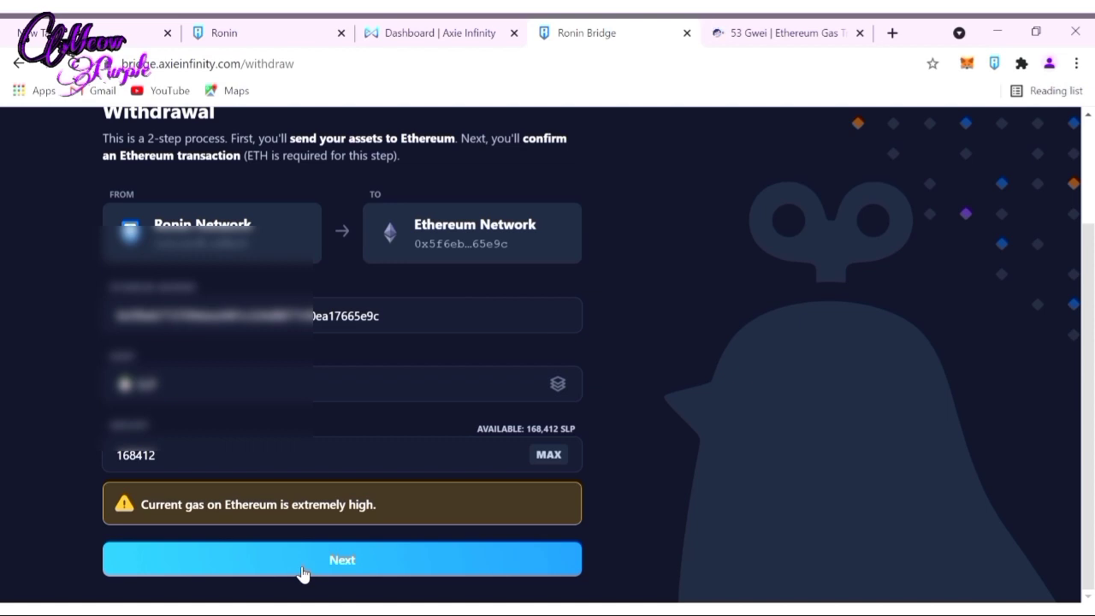
pyautogui.click(300, 573)
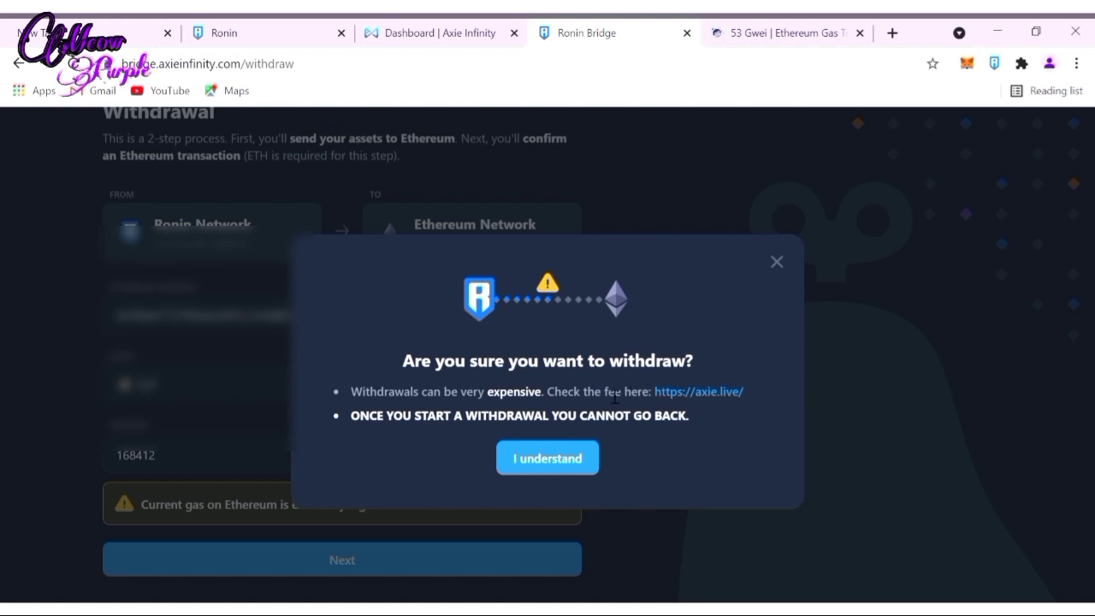
pyautogui.click(540, 459)
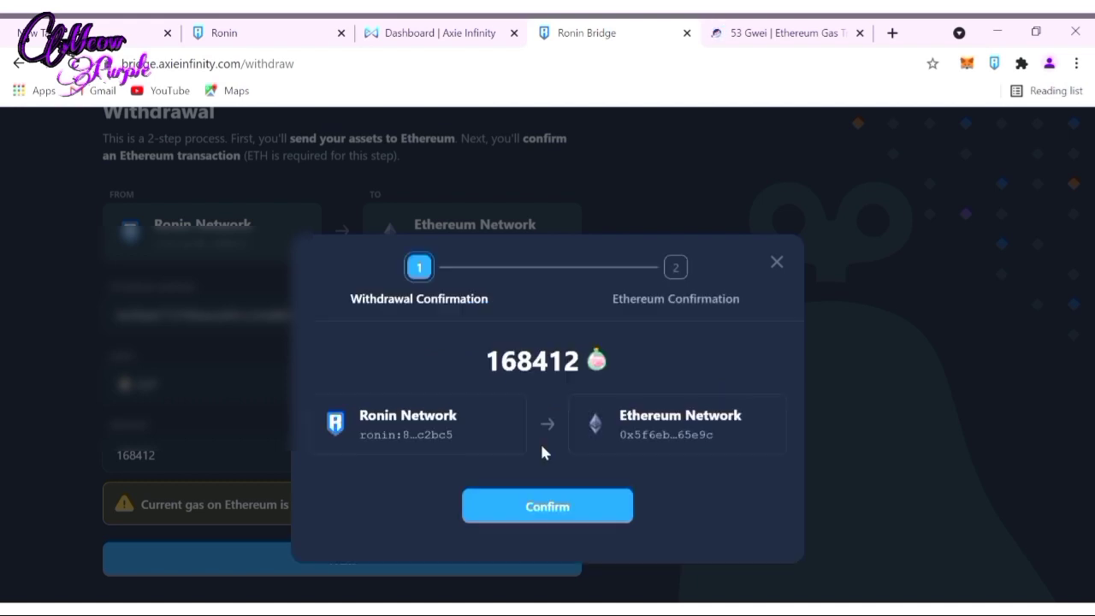
pyautogui.click(547, 485)
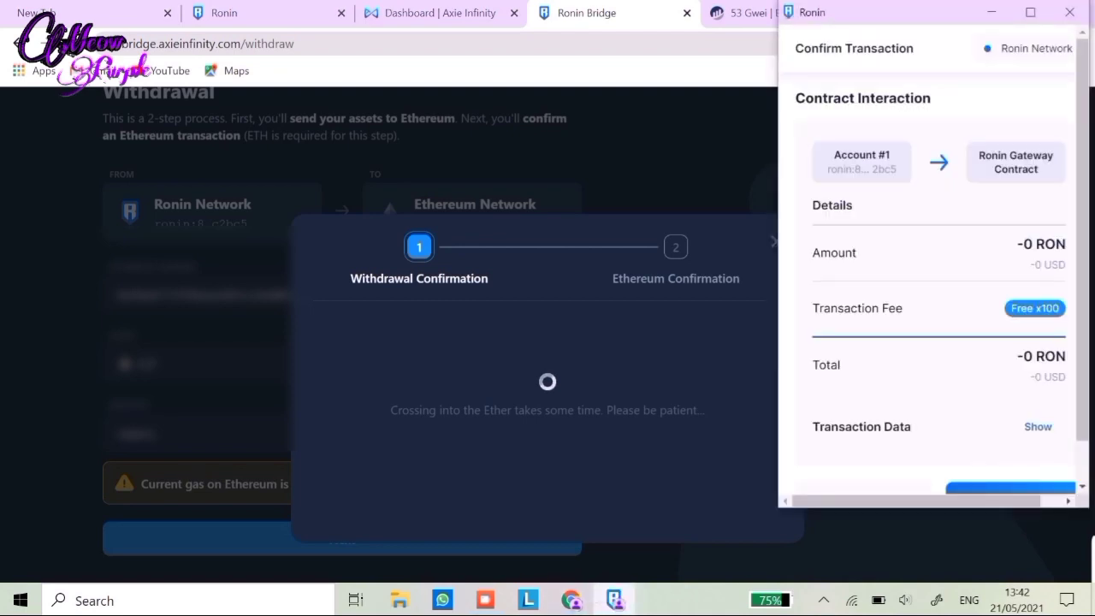
pyautogui.scroll(-2, 941, 342)
pyautogui.click(1012, 452)
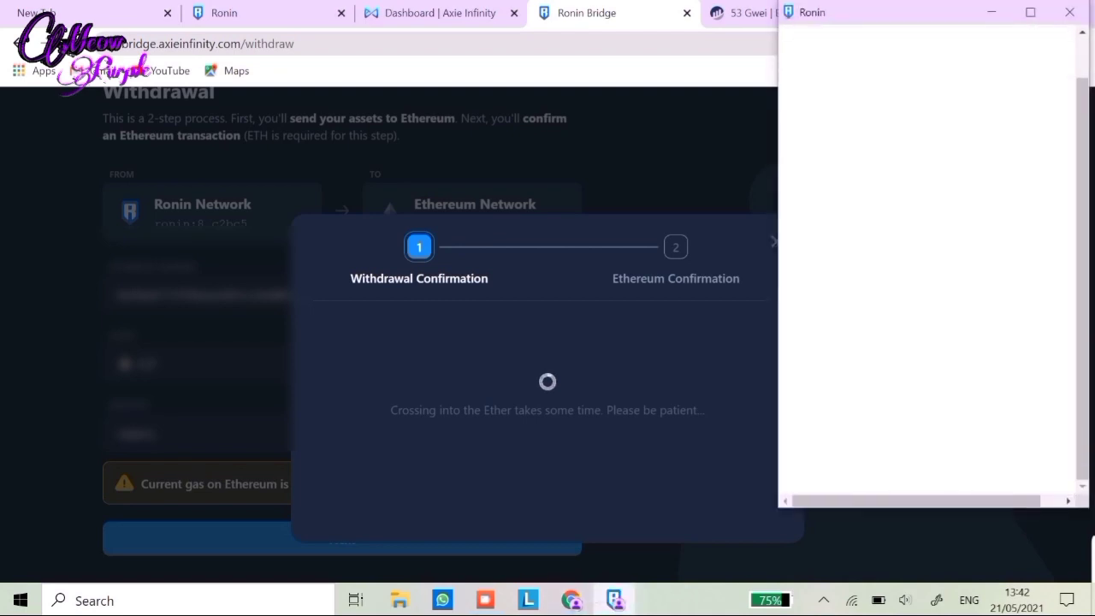